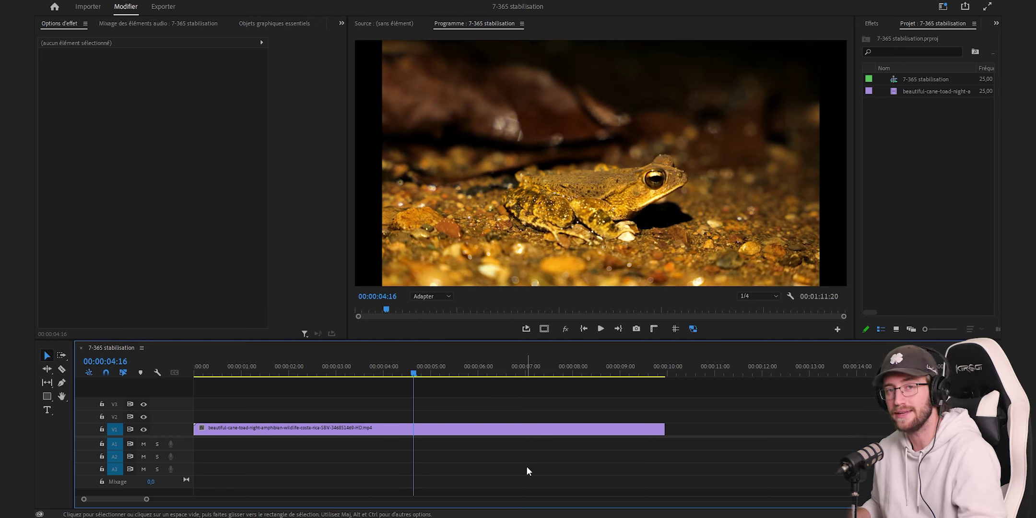
# - Review the toad clip's shake, then drop Stabilisation on the V1 clip and cancel its analysis
pyautogui.press('Home')
pyautogui.press('space')
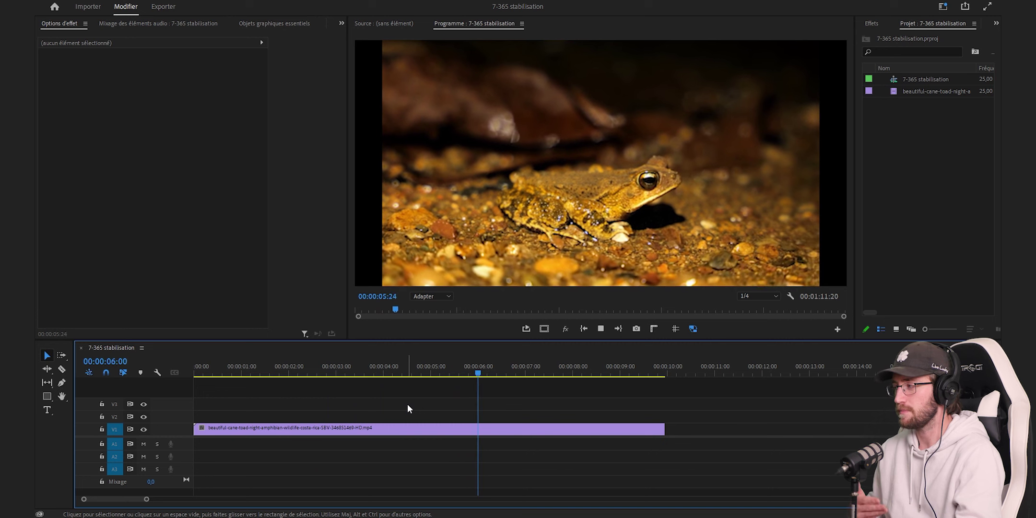
pyautogui.press('space')
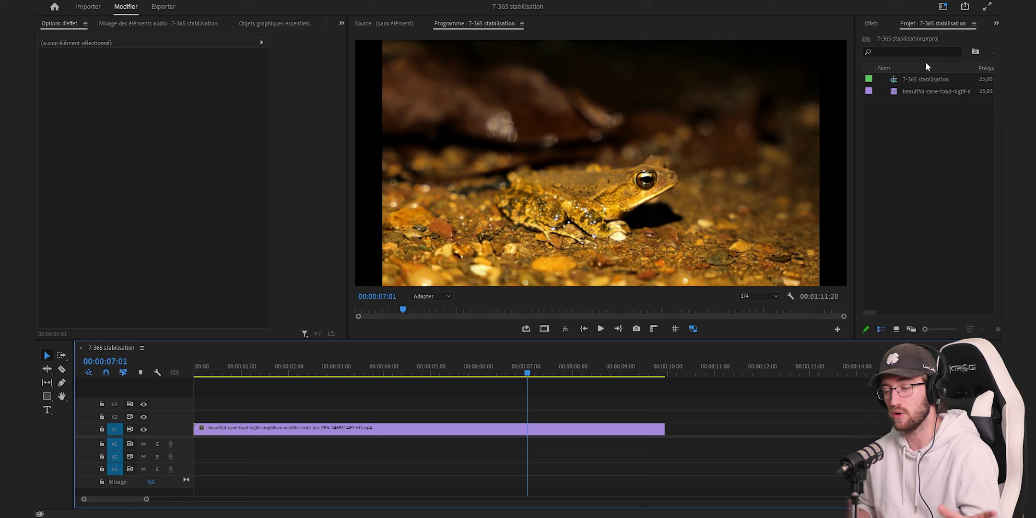
pyautogui.hotkey('shift', '7')
pyautogui.click(891, 37)
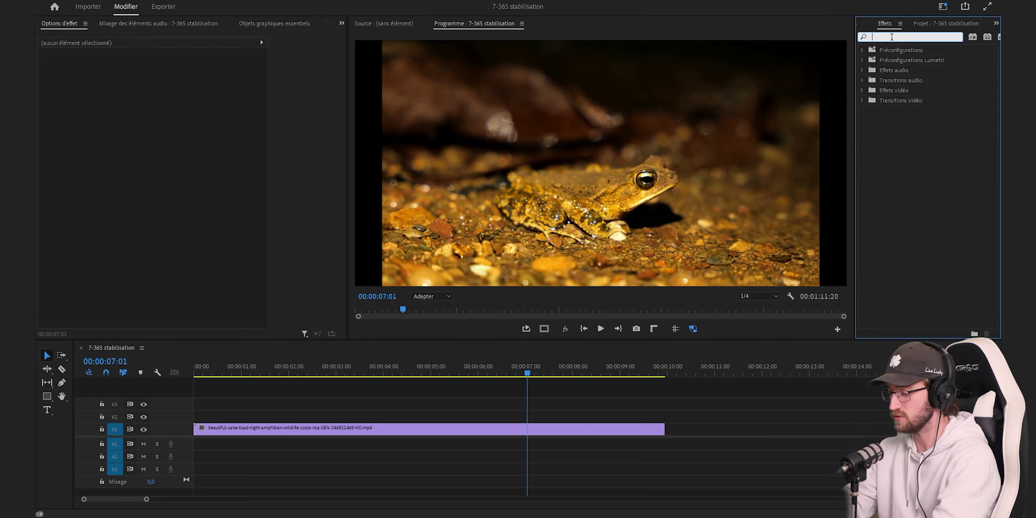
pyautogui.write('stabilisa')
pyautogui.moveTo(906, 110); pyautogui.dragTo(434, 428)
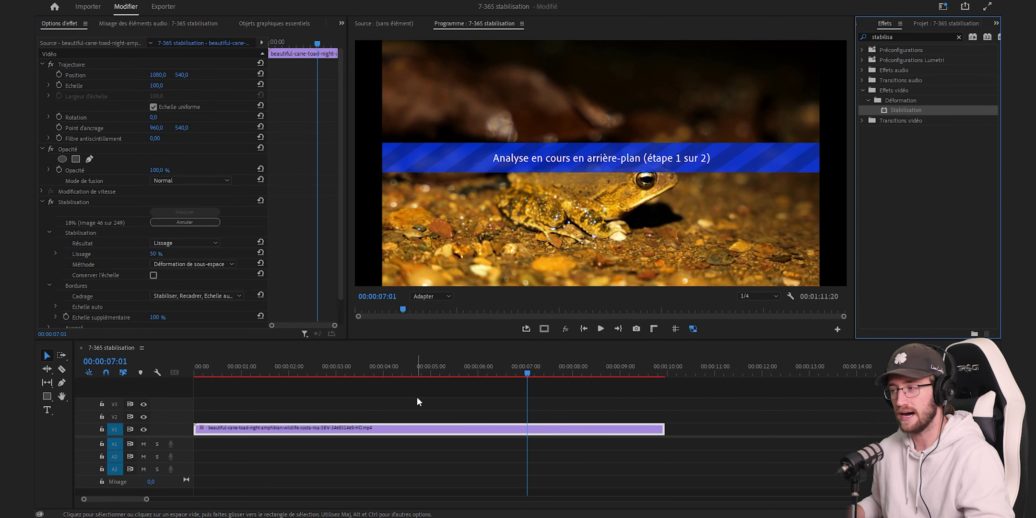
pyautogui.click(202, 223)
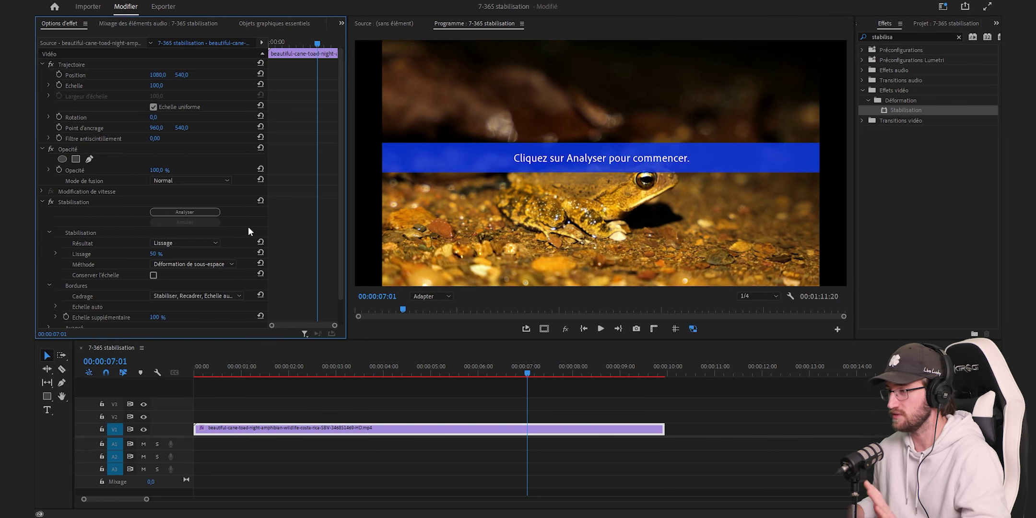
pyautogui.scroll(-2, 130, 313)
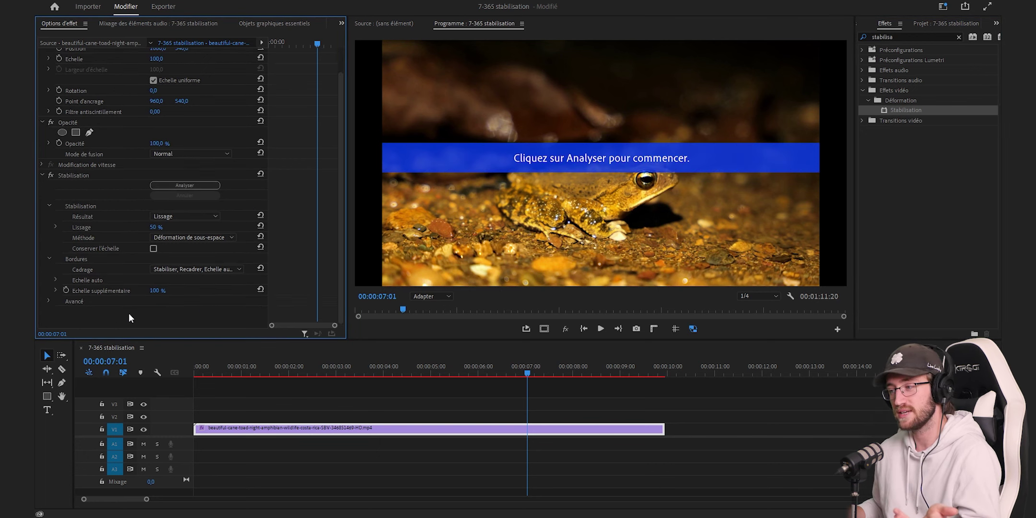
# - Under Avancé, switch the Stabilisation effect to Analyse détaillée so the toad clip re-analyses
pyautogui.click(49, 301)
pyautogui.scroll(-2, 49, 294)
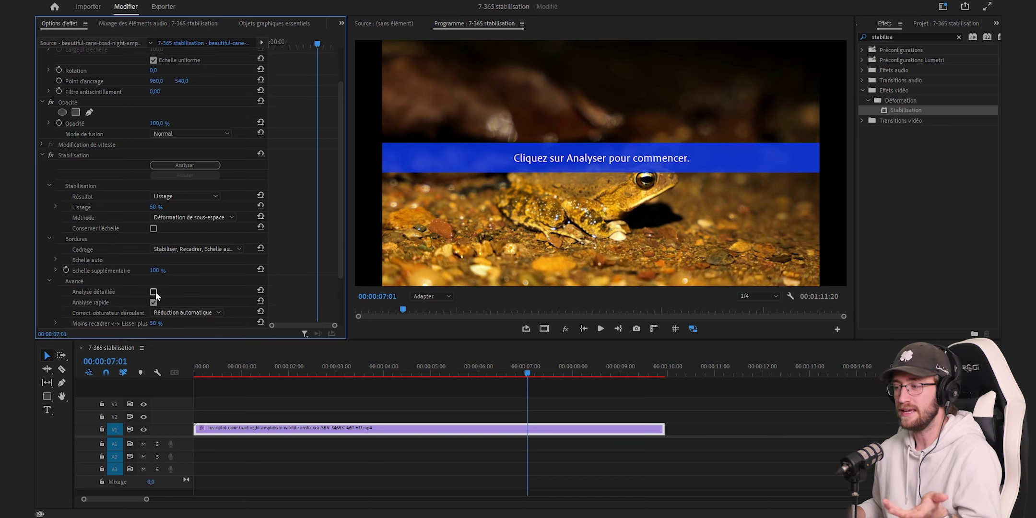
pyautogui.click(153, 302)
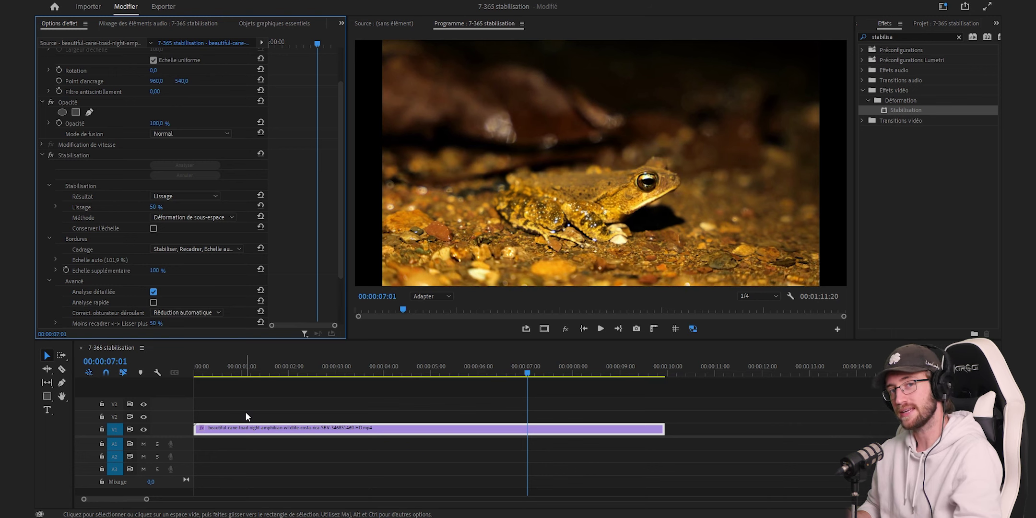
# - Set the stabilisation Résultat to Aucune animation
pyautogui.click(162, 196)
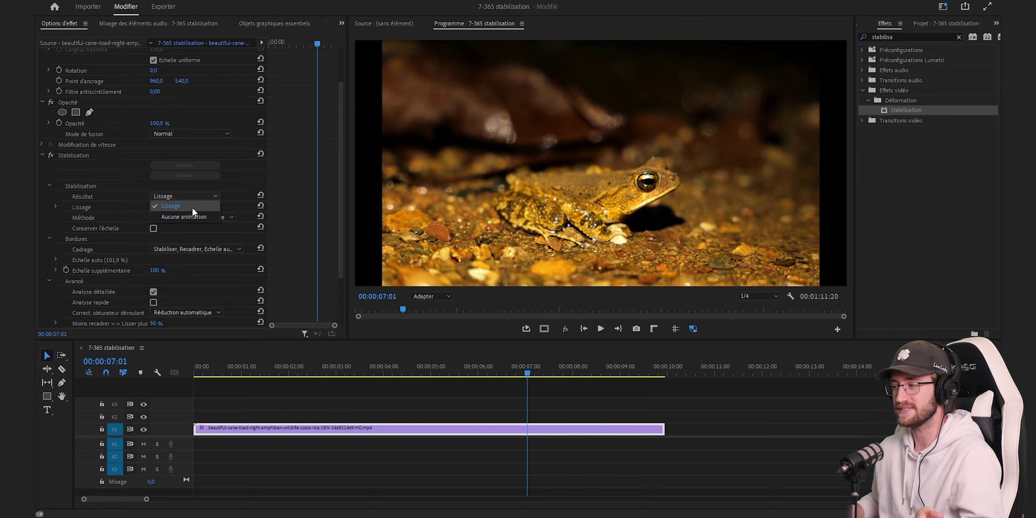
pyautogui.click(193, 218)
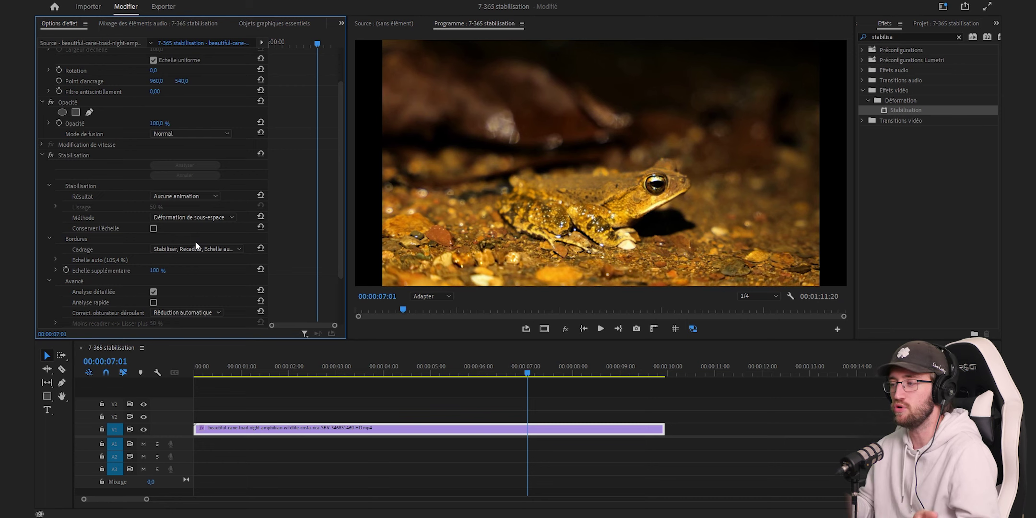
pyautogui.click(184, 217)
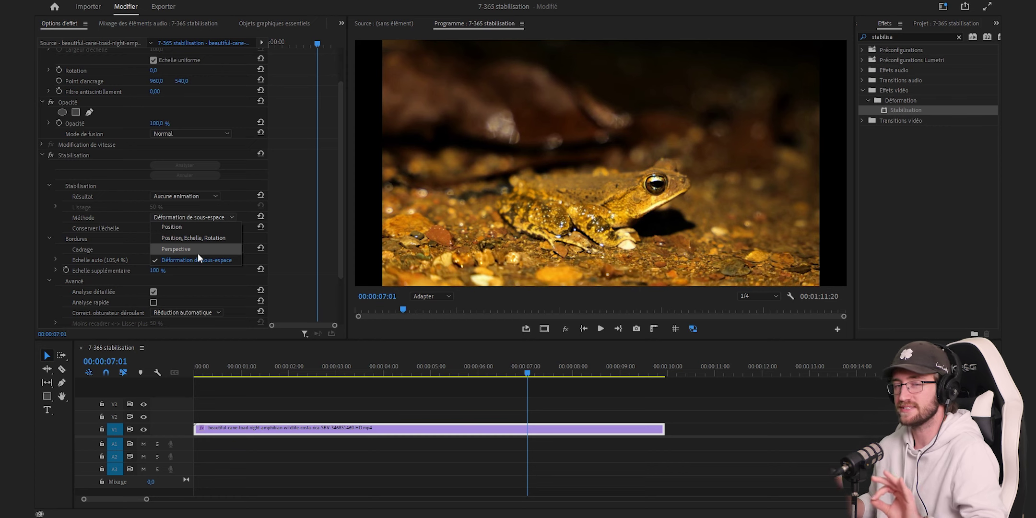
# - Choose Perspective as the stabilisation Méthode
pyautogui.click(198, 253)
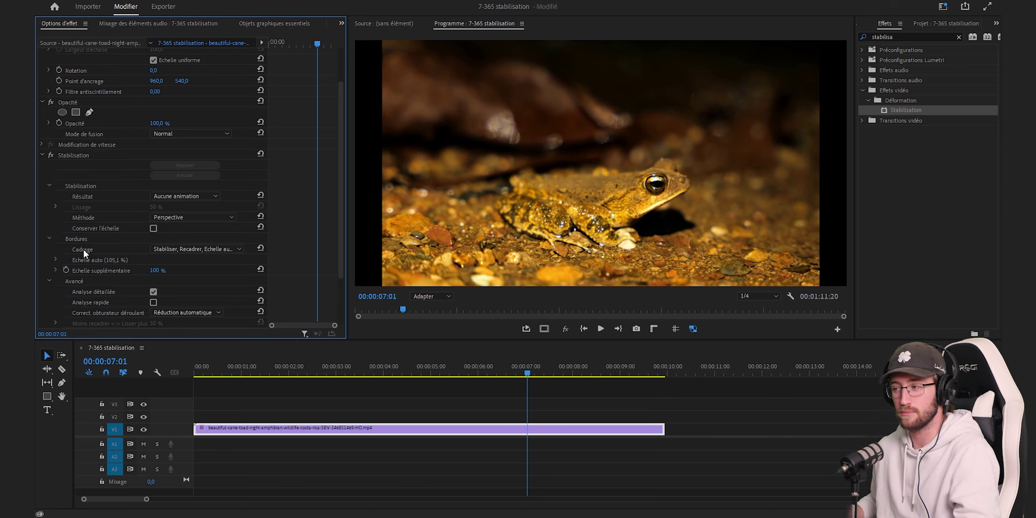
# - Set Cadrage to Stabiliser uniquement and play the toad clip from the start
pyautogui.click(197, 250)
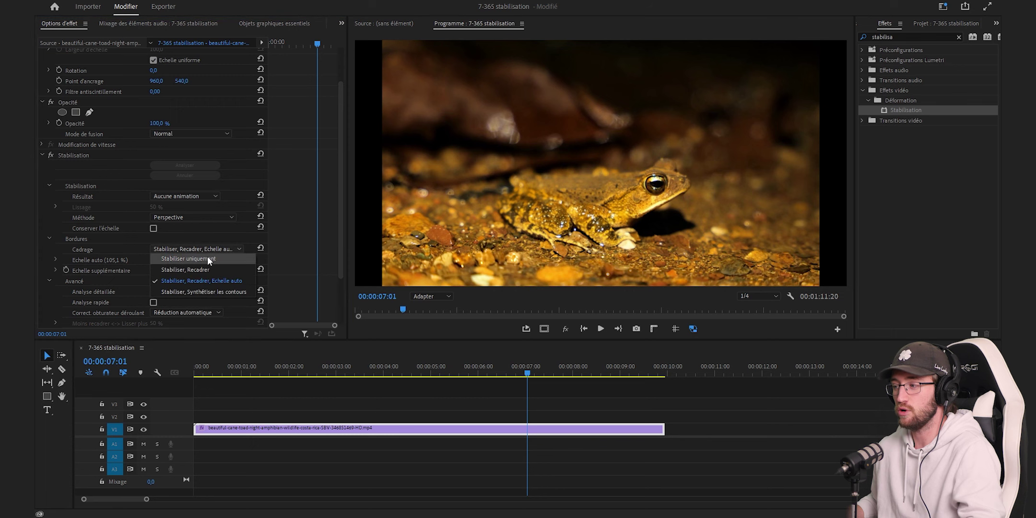
pyautogui.click(207, 259)
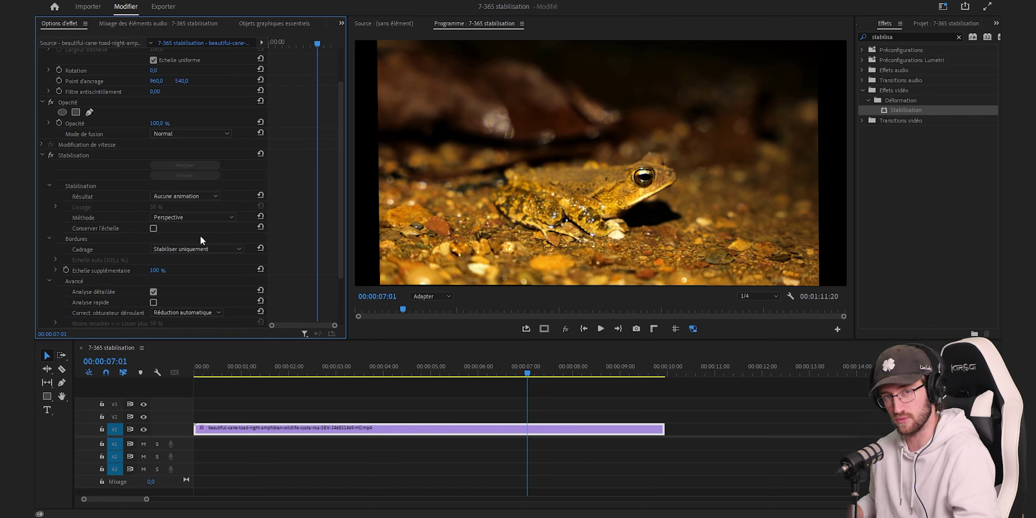
pyautogui.click(342, 412)
pyautogui.press('Home')
pyautogui.press('space')
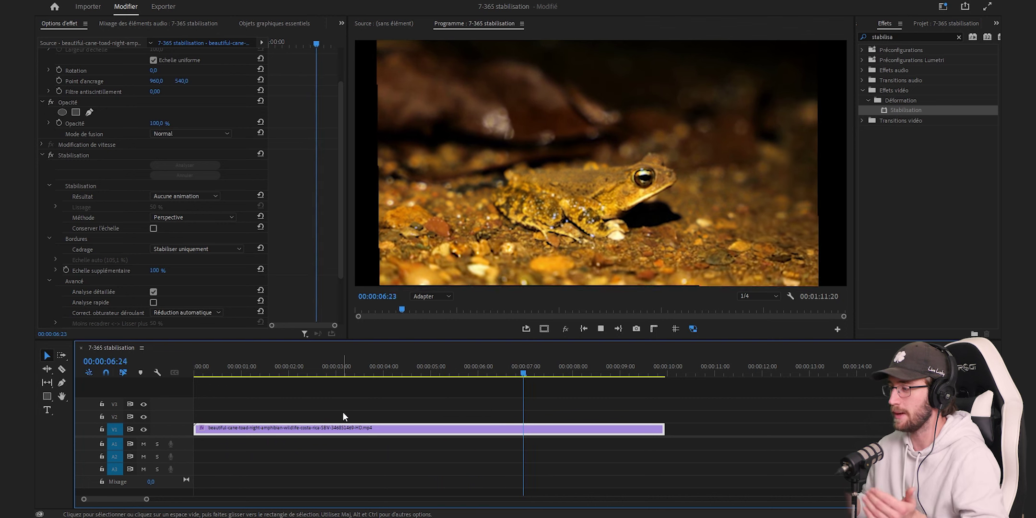
pyautogui.press('Home')
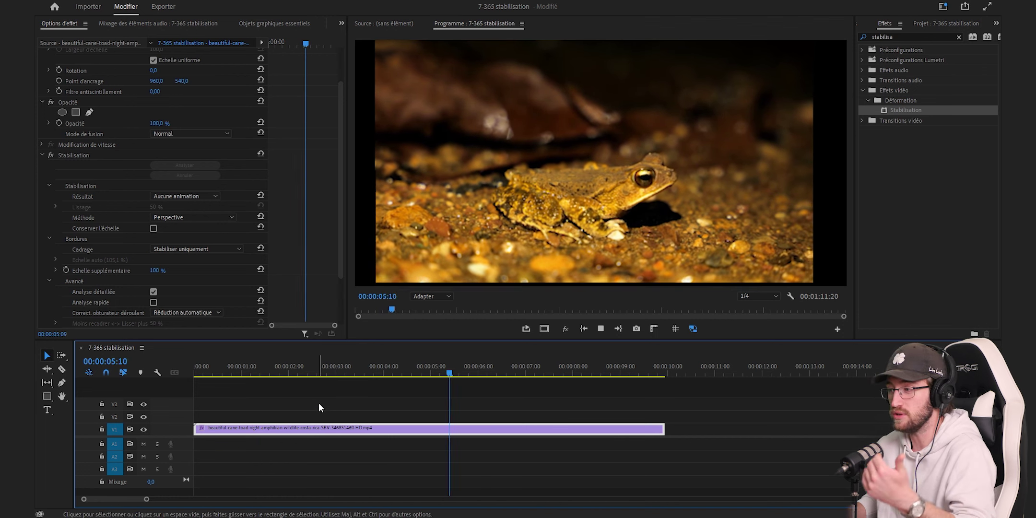
pyautogui.click(330, 367)
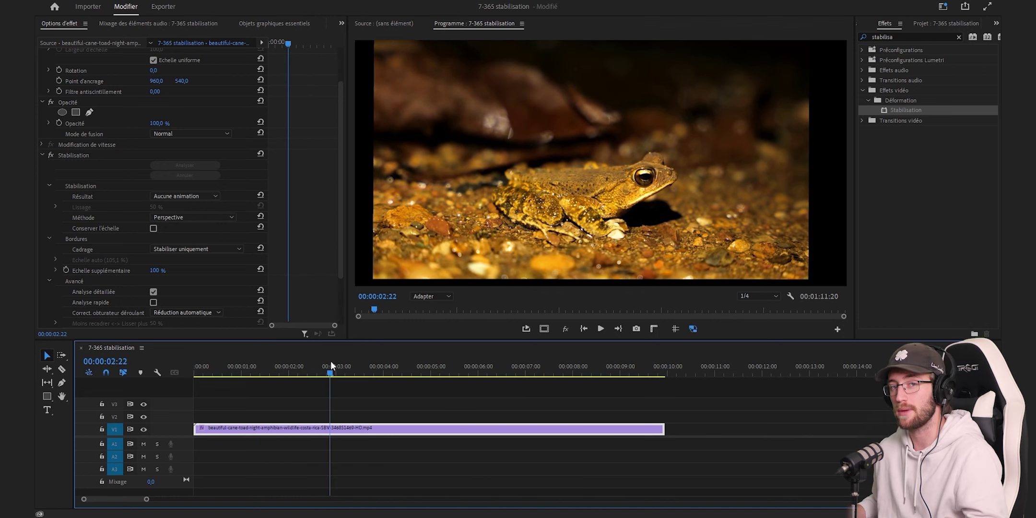
pyautogui.scroll(3, 182, 79)
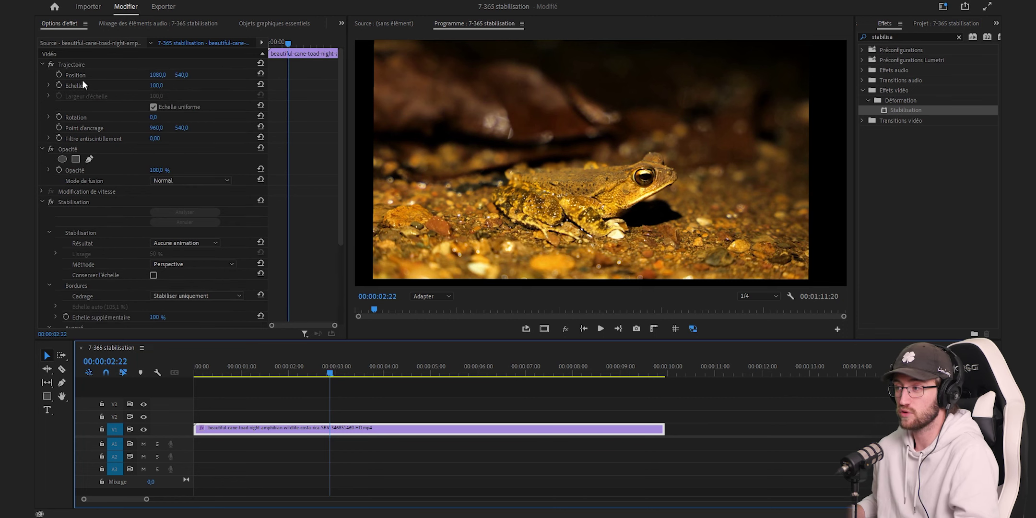
# - Set the clip's Echelle to 125 and play back the stabilised toad clip
pyautogui.click(159, 89)
pyautogui.click(159, 87)
pyautogui.write('1')
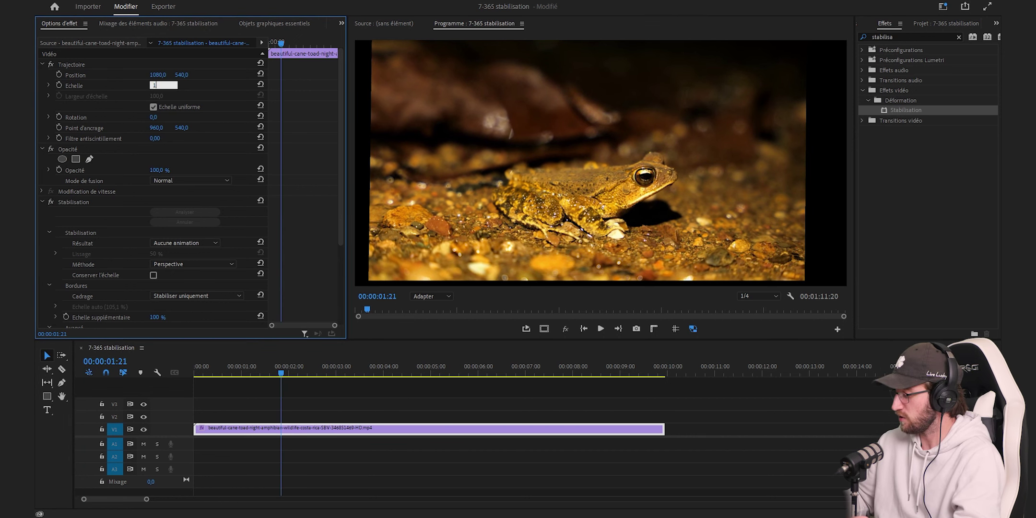
pyautogui.click(508, 383)
pyautogui.press('space')
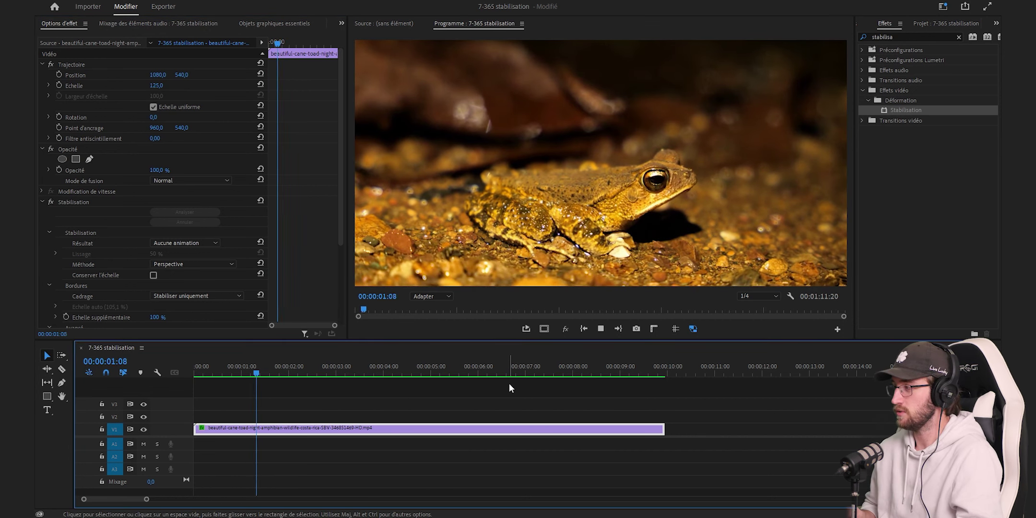